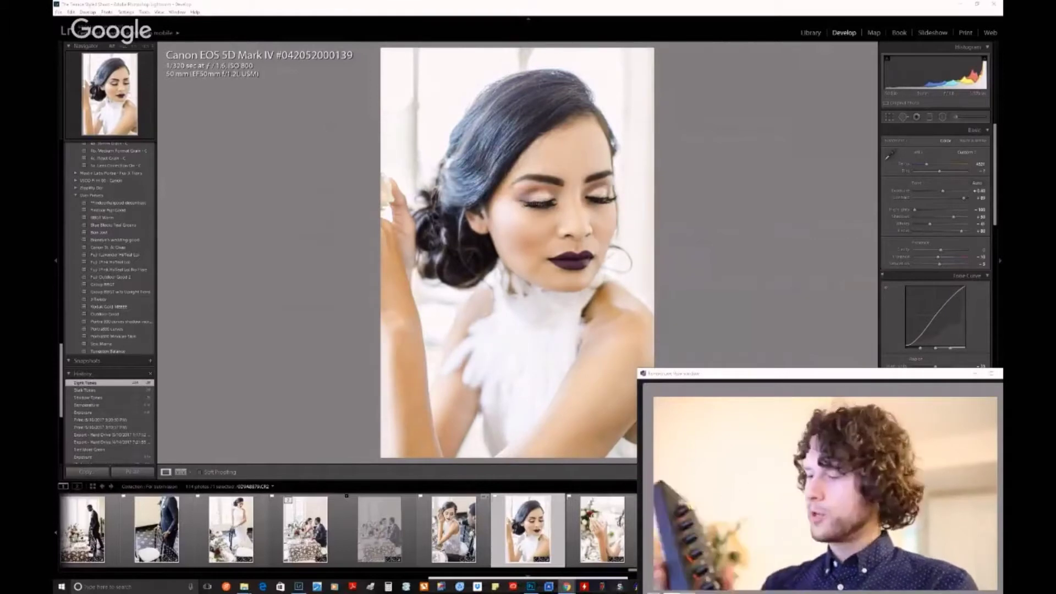
Step: Step through the filmstrip to the shot of the bride seated beside the groom at the table
{"action": "key", "text": "Right"}
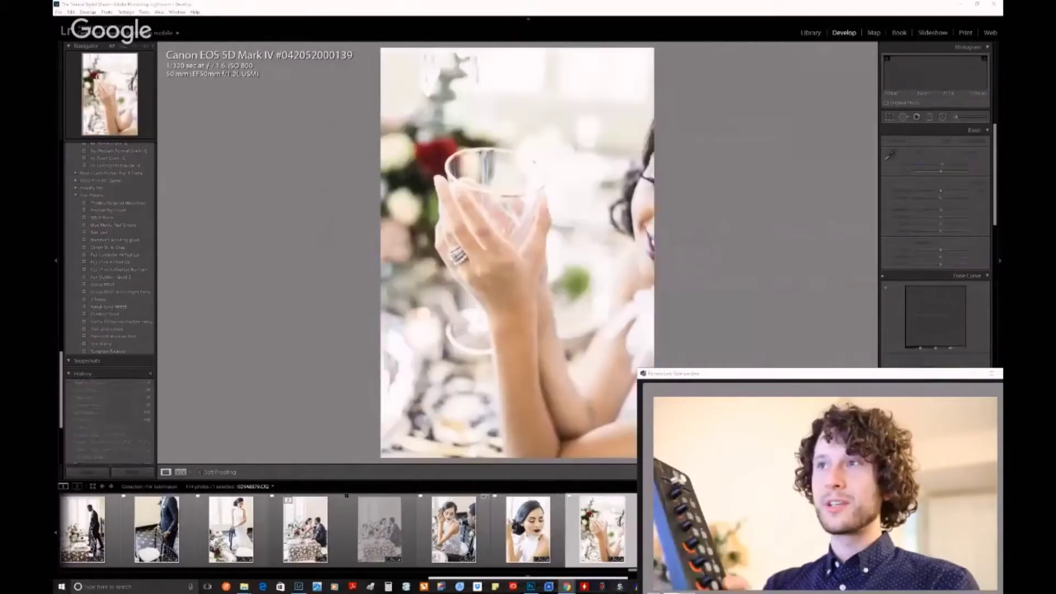
{"action": "key", "text": "Right"}
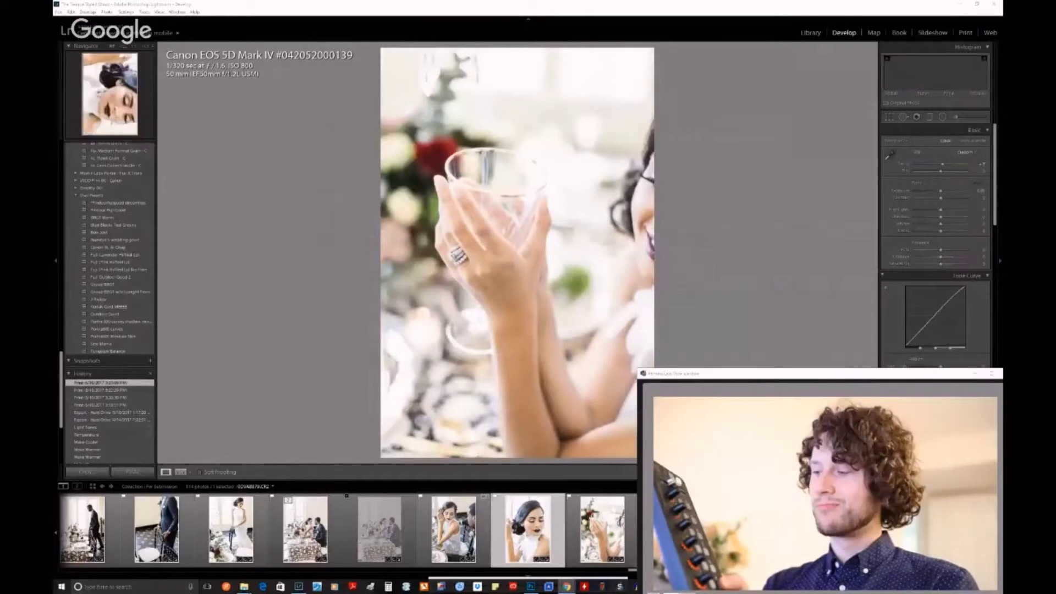
{"action": "key", "text": "Left"}
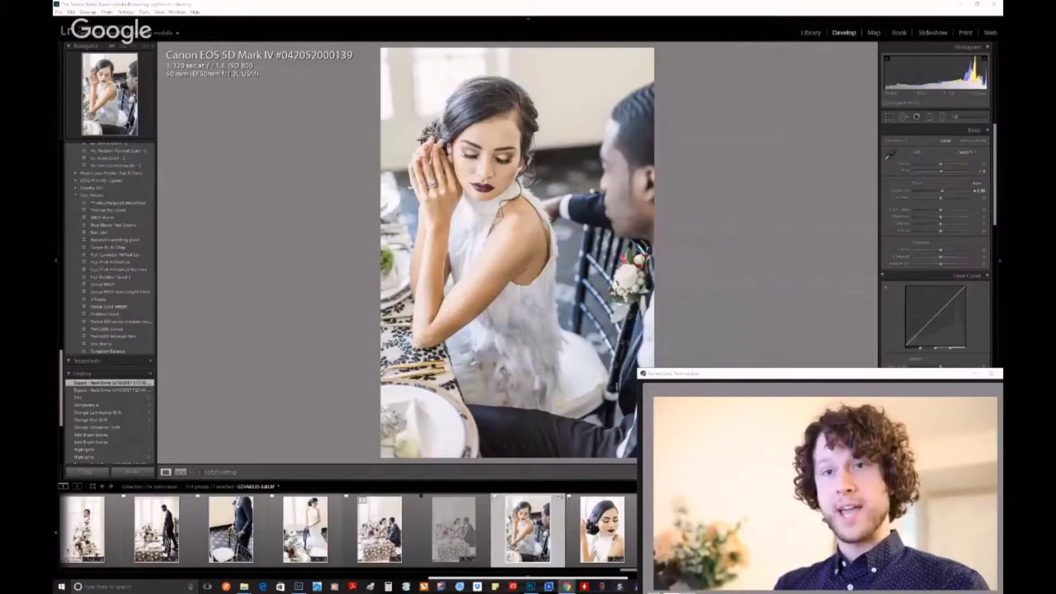
Step: Cycle the flag status until this table photo is marked Flag as Pick
{"action": "key", "text": "p"}
{"action": "key", "text": "x"}
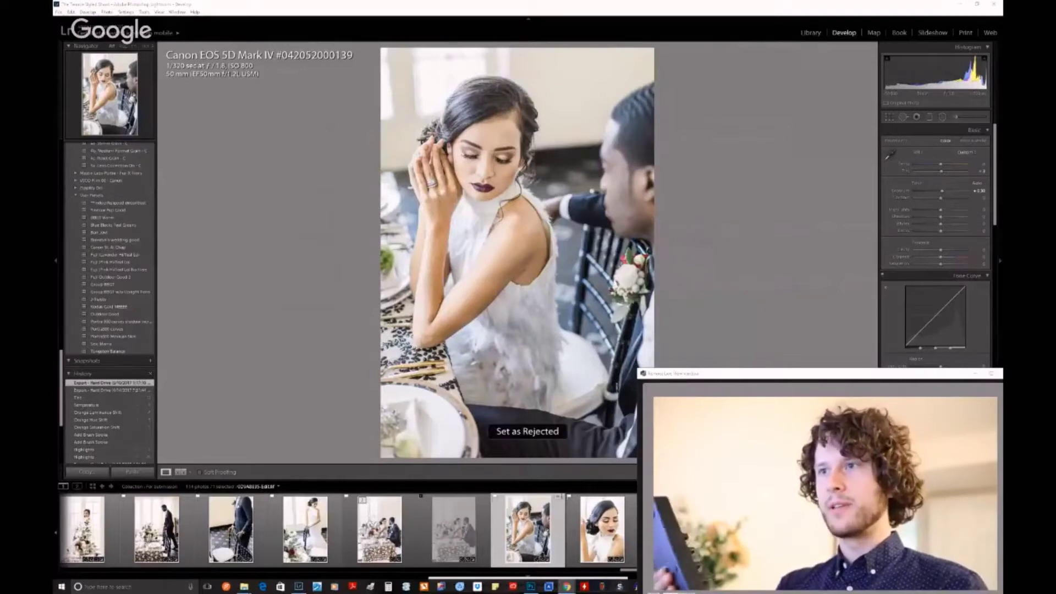
{"action": "key", "text": "p"}
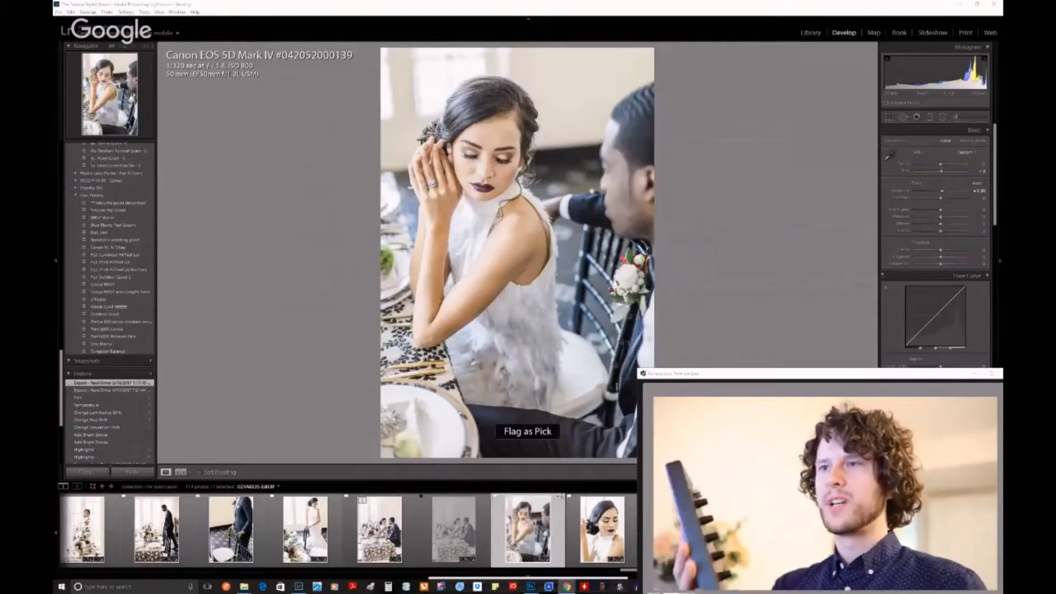